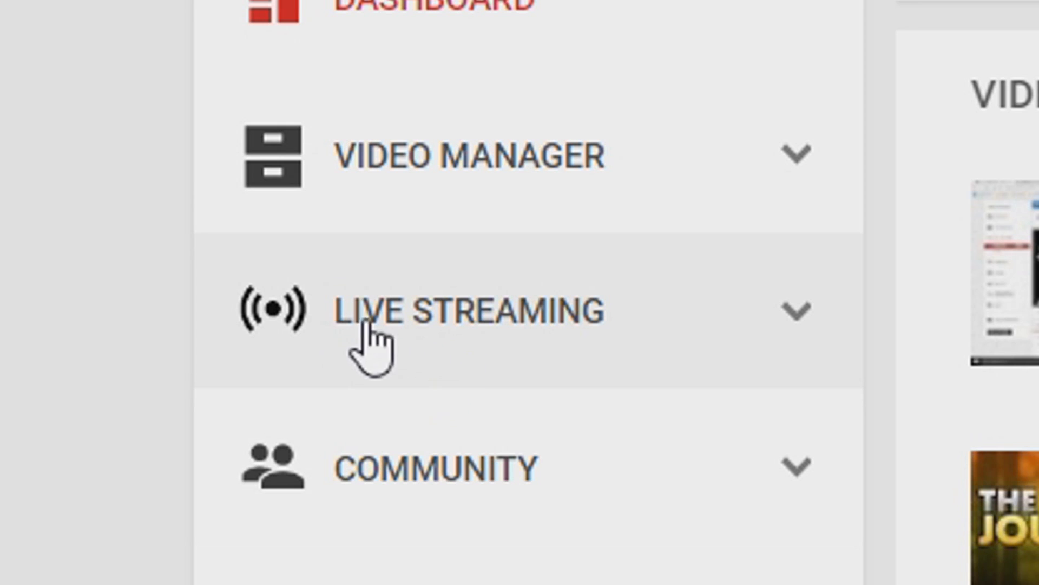
Go to the Live Streaming 'Stream now' dashboard and scroll down to Basic Info and Encoder Setup.
click(544, 322)
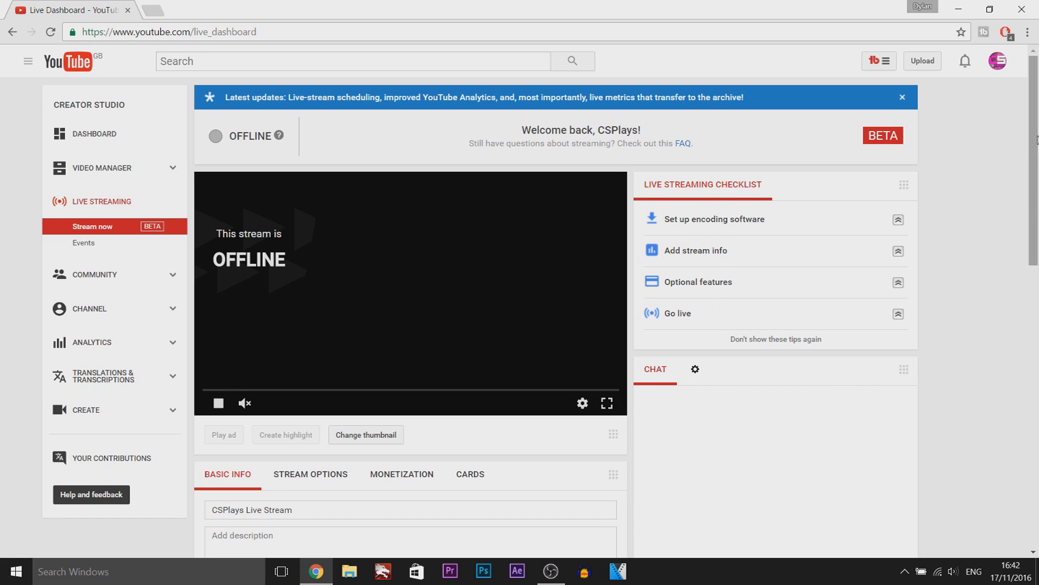
scroll(1036, 140, down, 6)
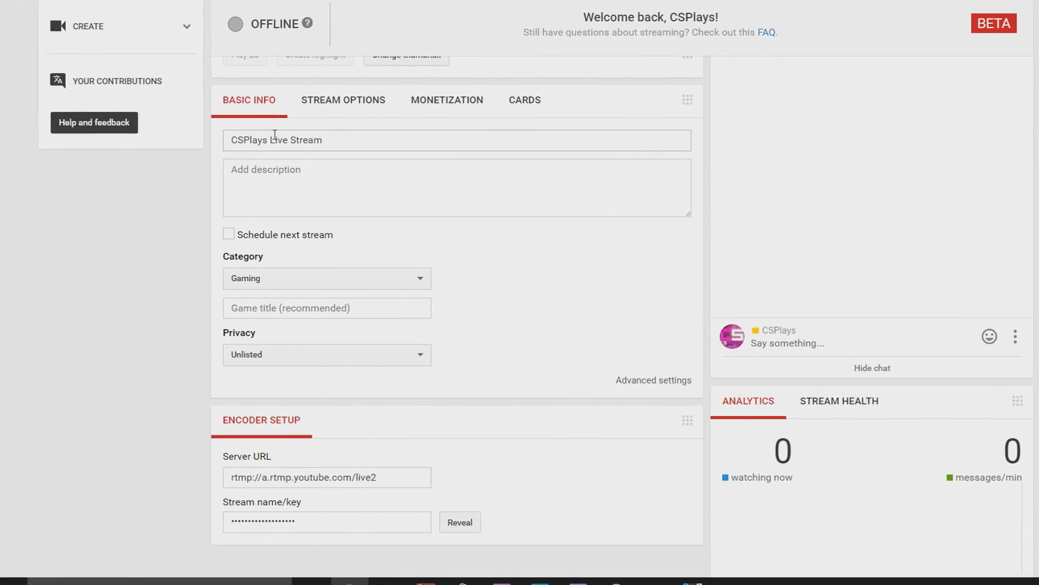
Retitle the live stream 'FIFA 17' and view its DVR and latency Stream Options.
triple_click(373, 145)
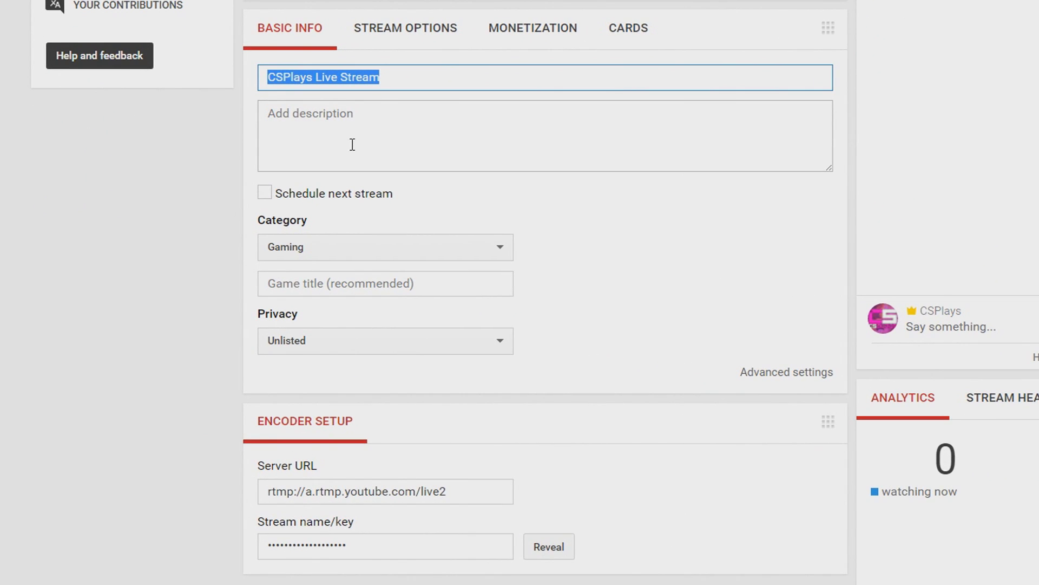
text(FIFA 17)
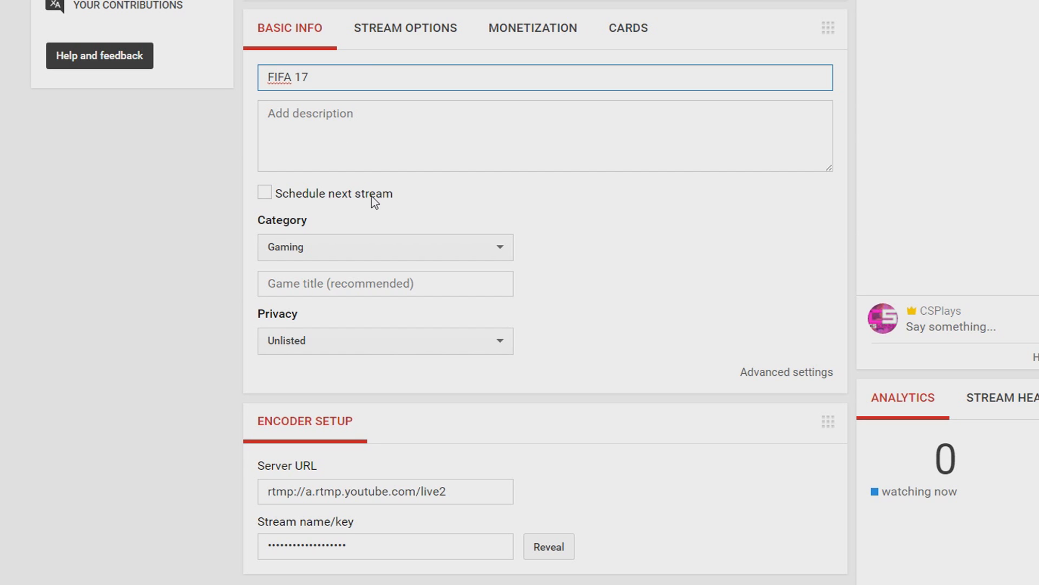
click(417, 50)
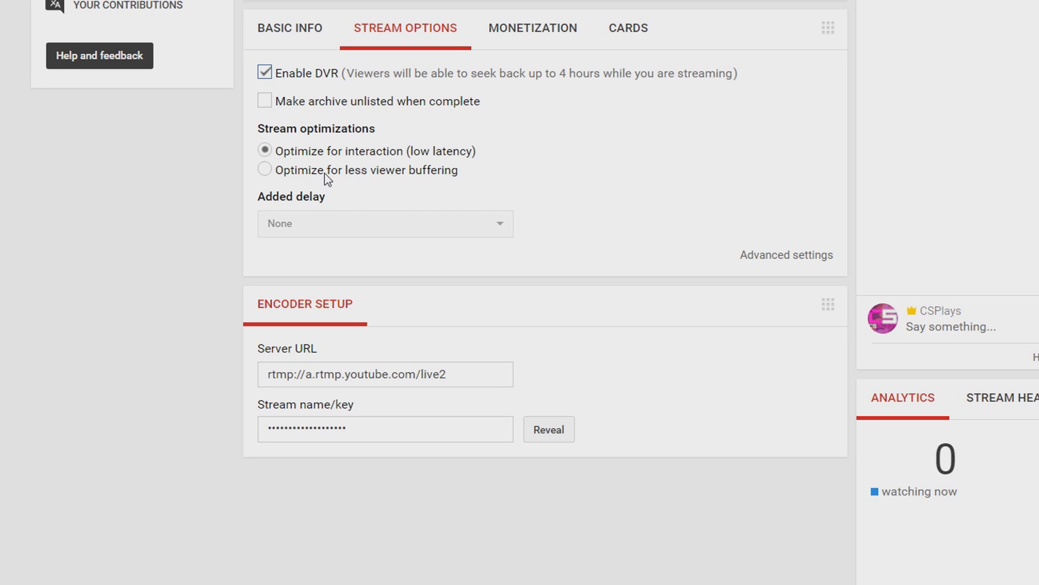
Enable Monetize with ads, then browse the available Add card types on the Cards tab.
click(540, 34)
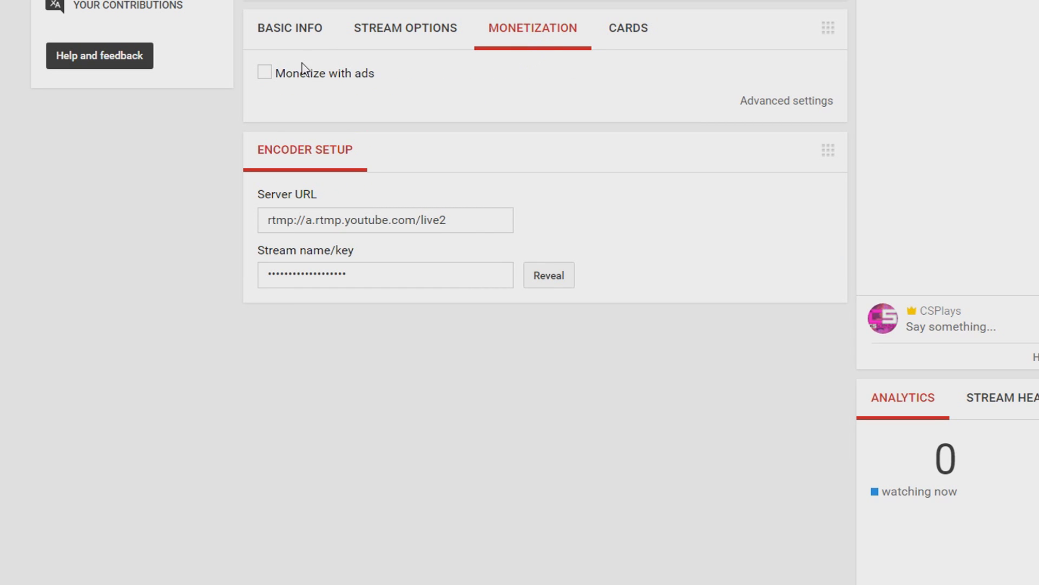
click(265, 76)
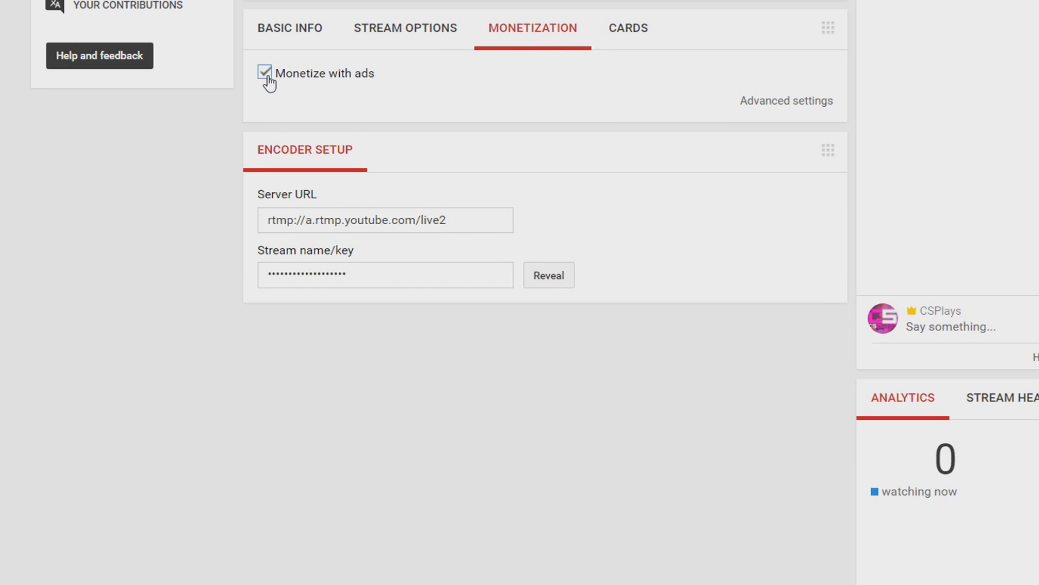
click(645, 43)
click(441, 97)
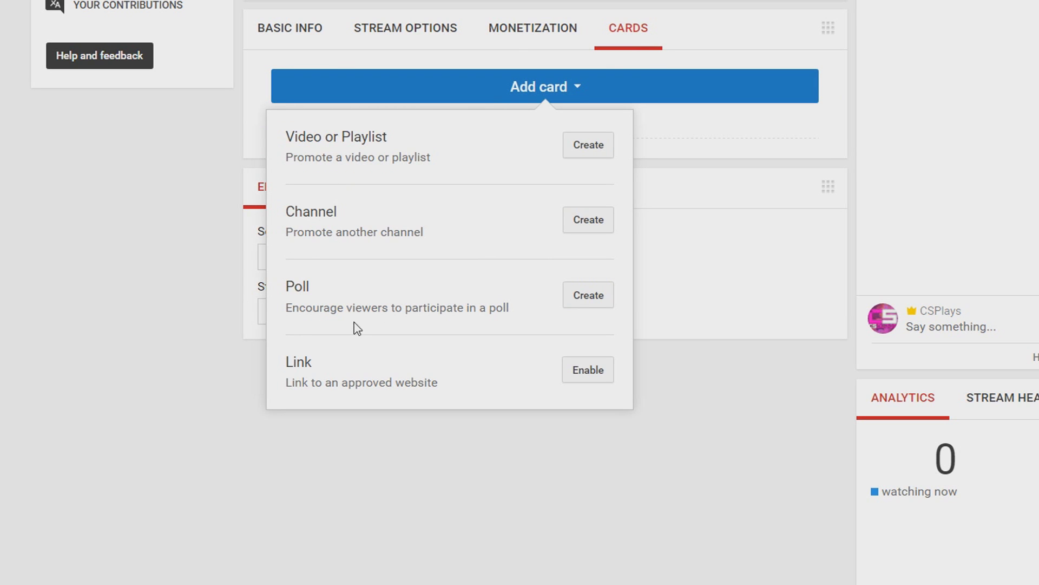
click(205, 382)
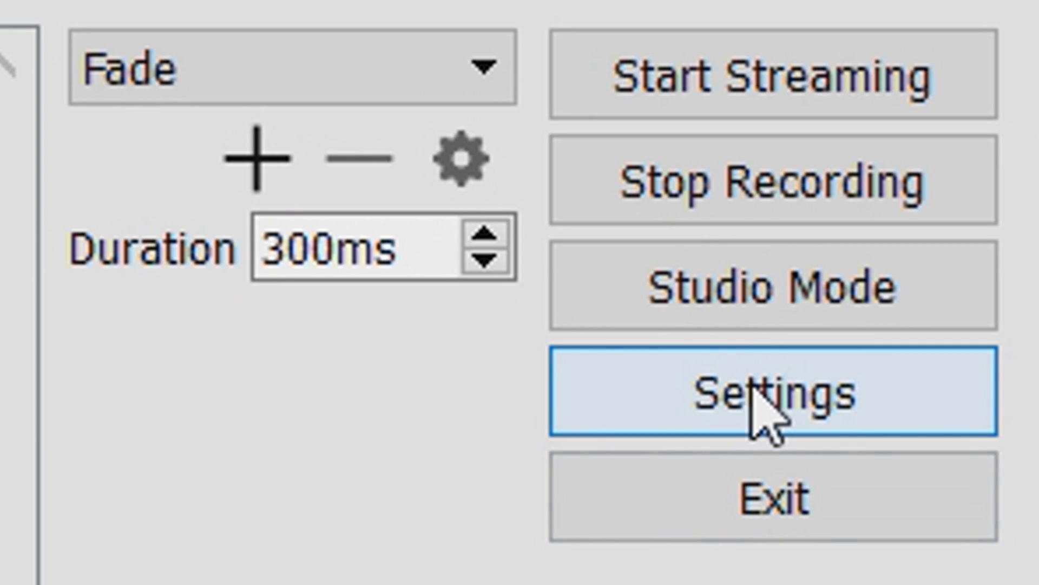
Set OBS to stream via Streaming Services, YouTube / YouTube Gaming, Primary YouTube ingest server.
click(758, 395)
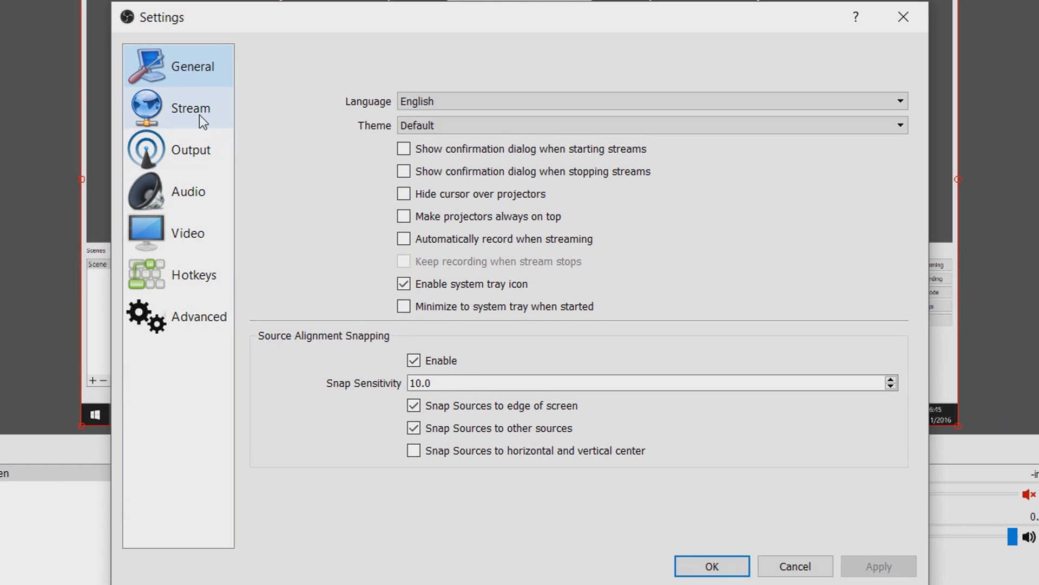
click(199, 115)
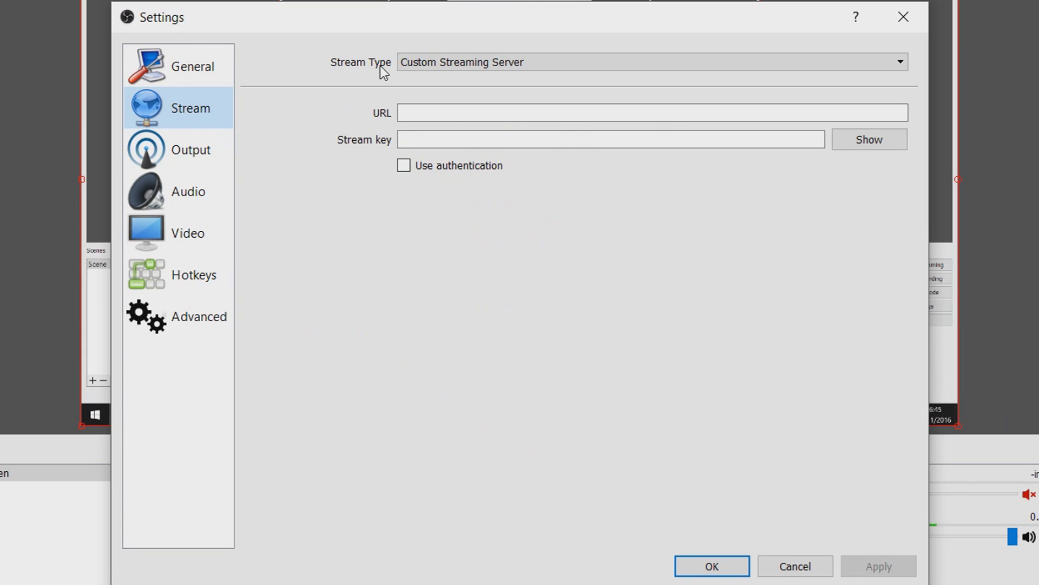
click(418, 65)
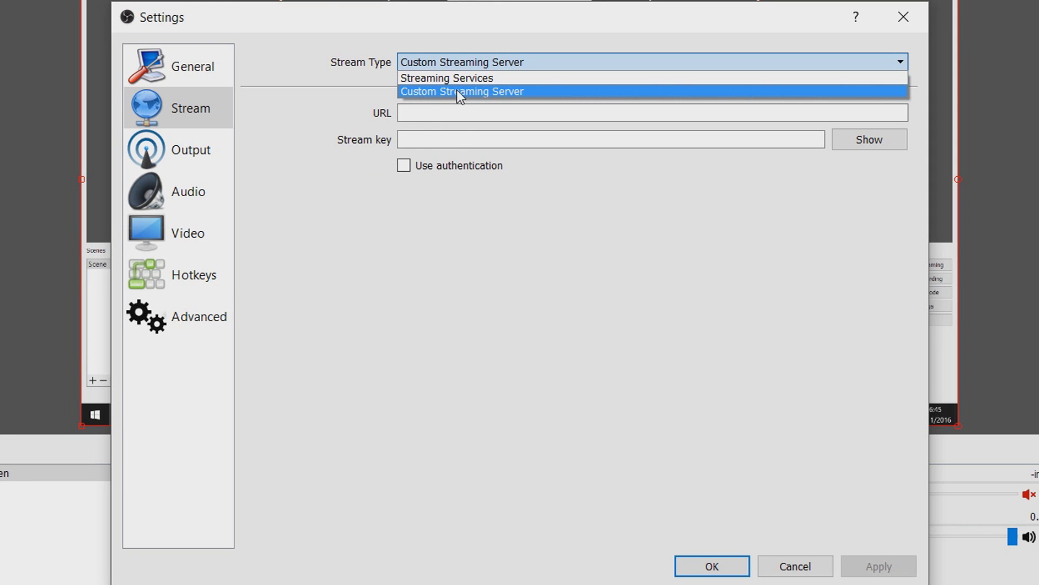
click(426, 77)
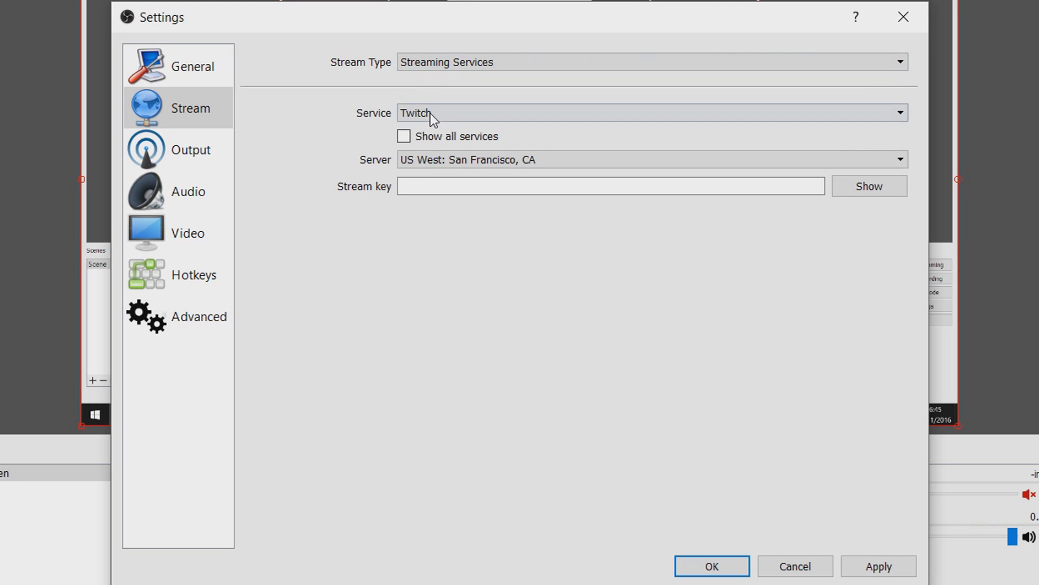
click(453, 115)
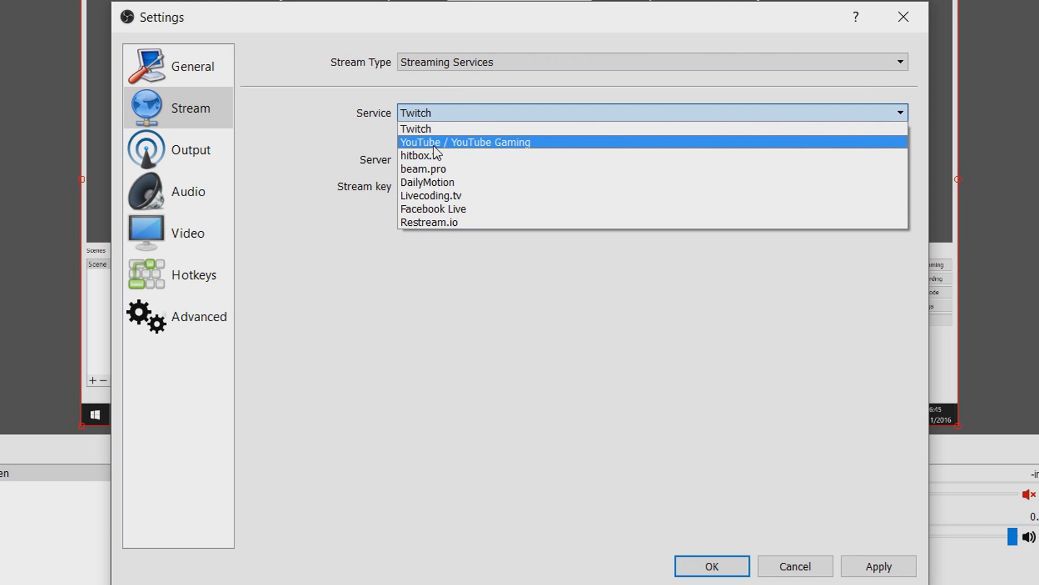
click(511, 140)
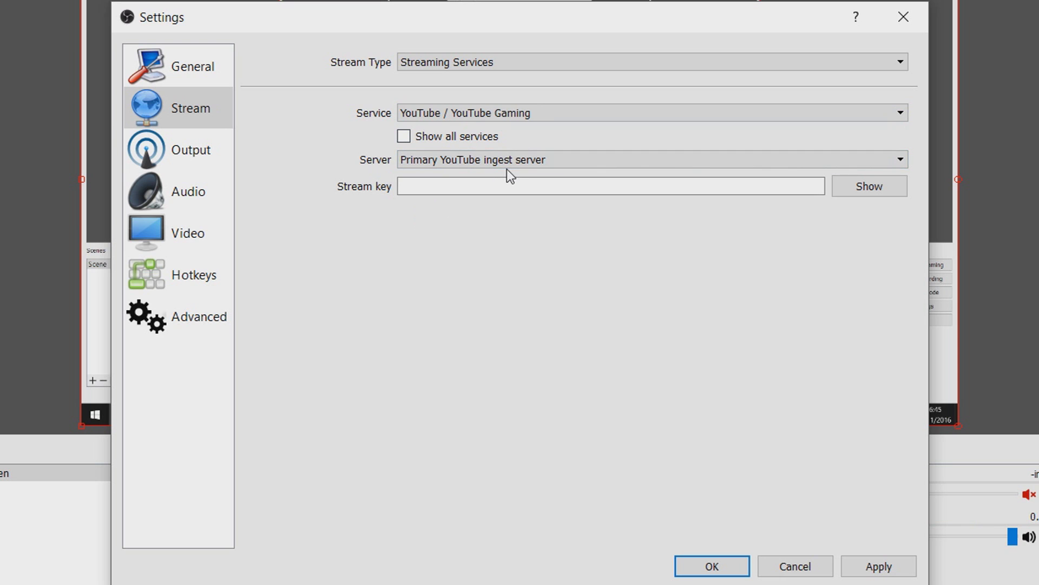
click(525, 164)
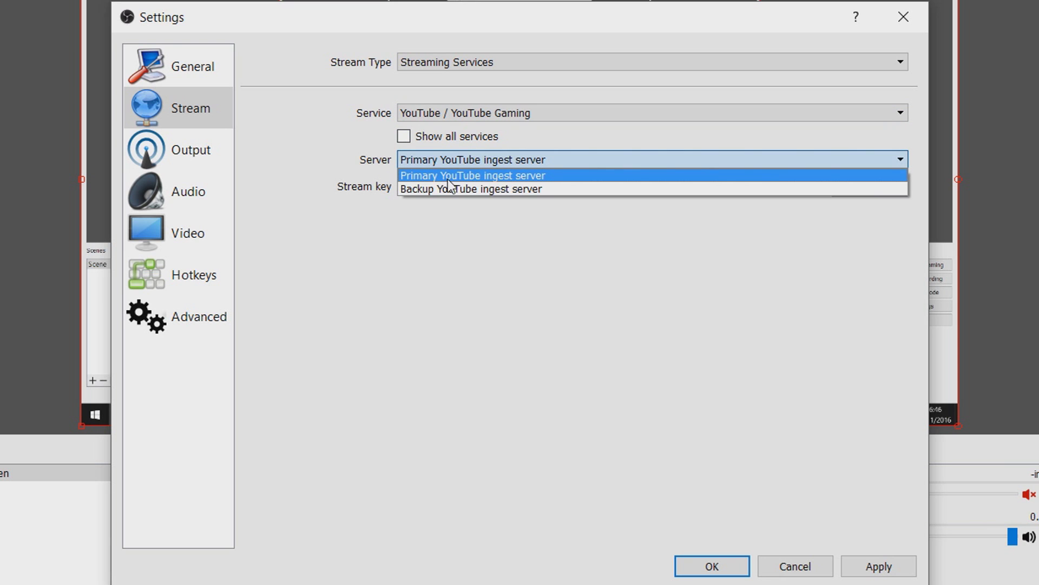
click(477, 180)
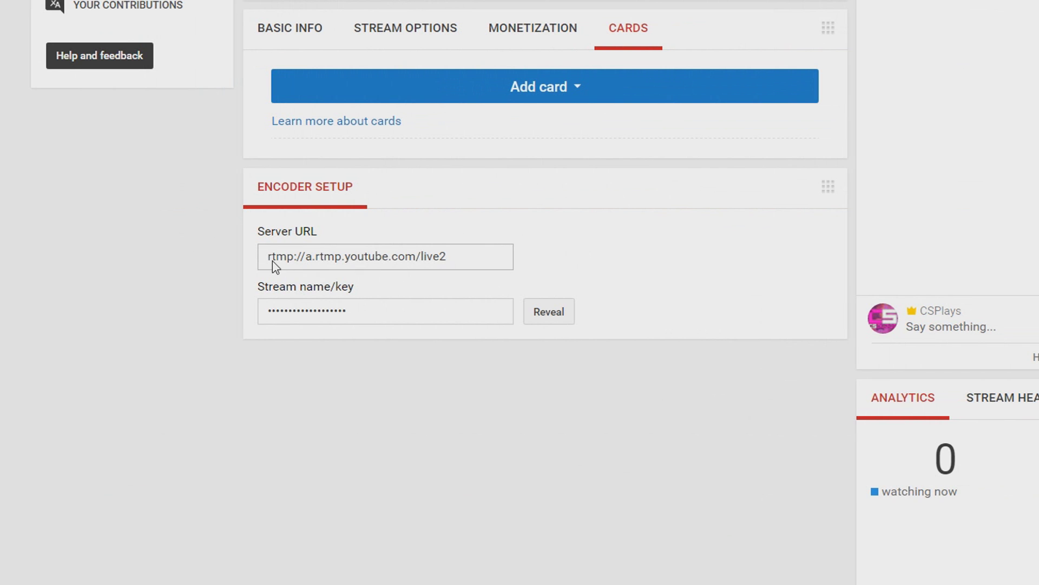
Use custom server rtmp://a.rtmp.youtube.com/live2 with the channel's pasted stream key, and save the settings.
click(270, 262)
key(ctrl+c)
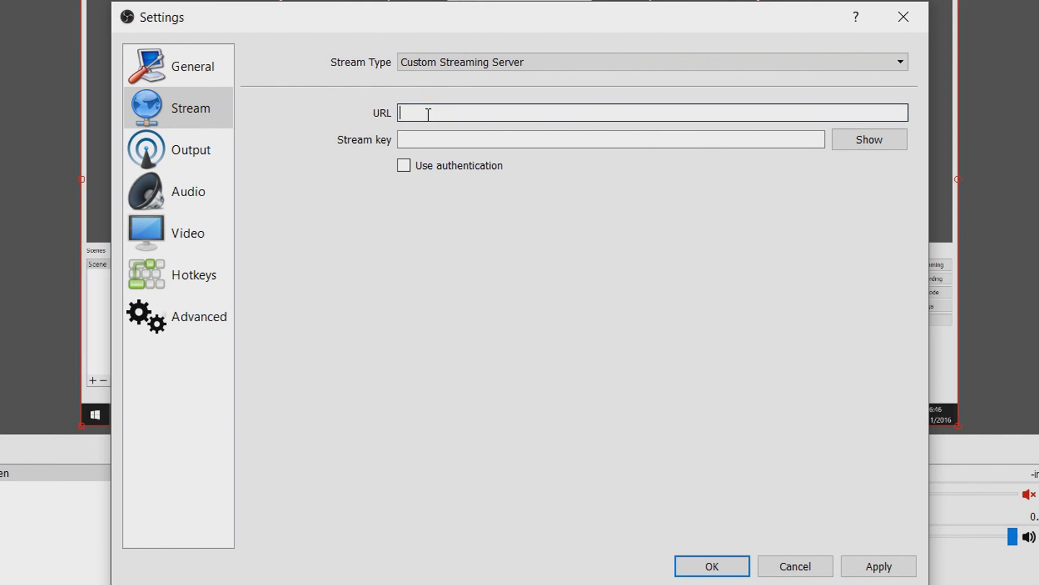
right_click(427, 114)
click(496, 216)
click(418, 139)
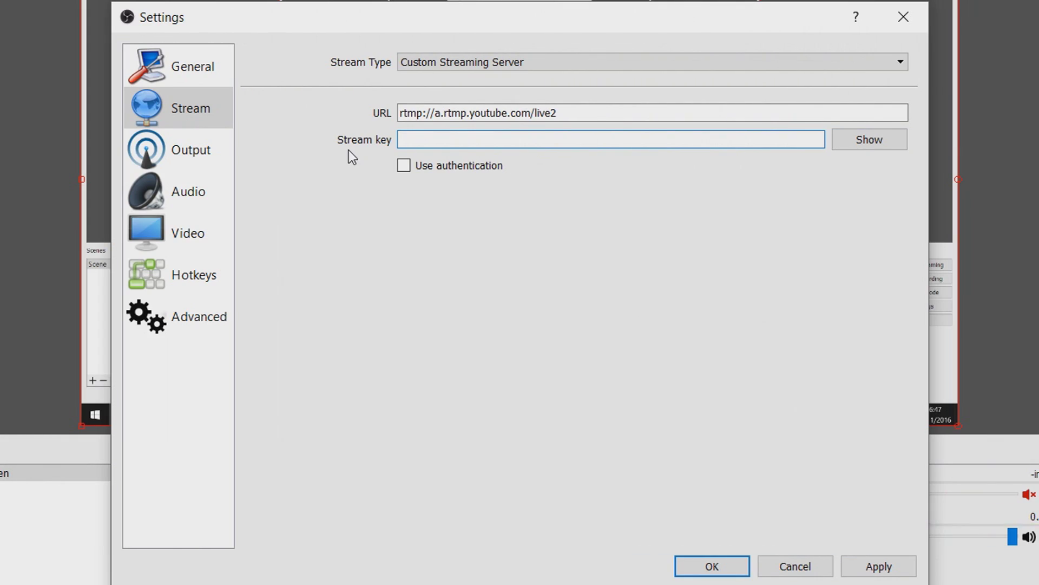
right_click(444, 140)
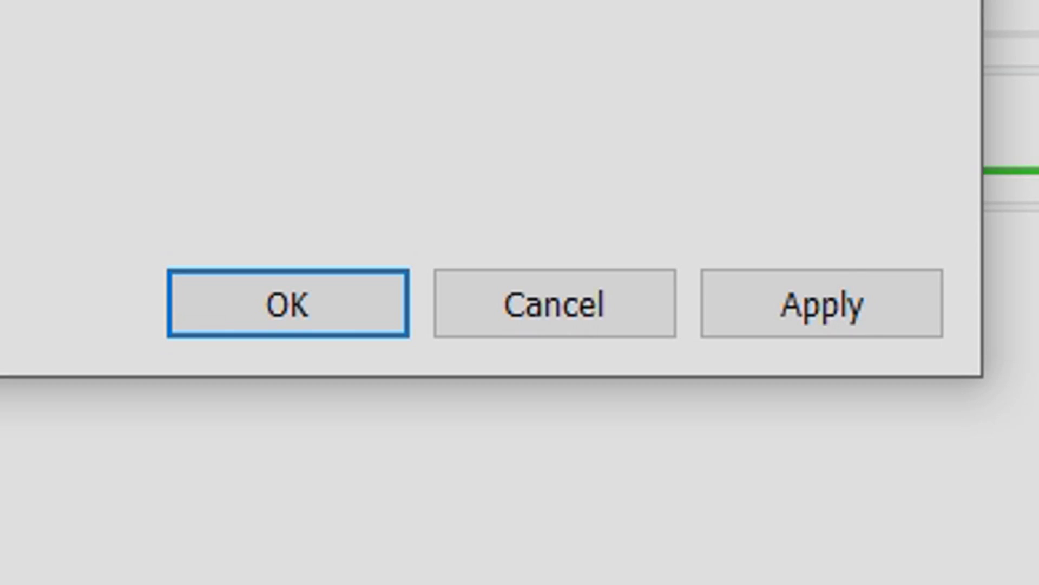
click(867, 315)
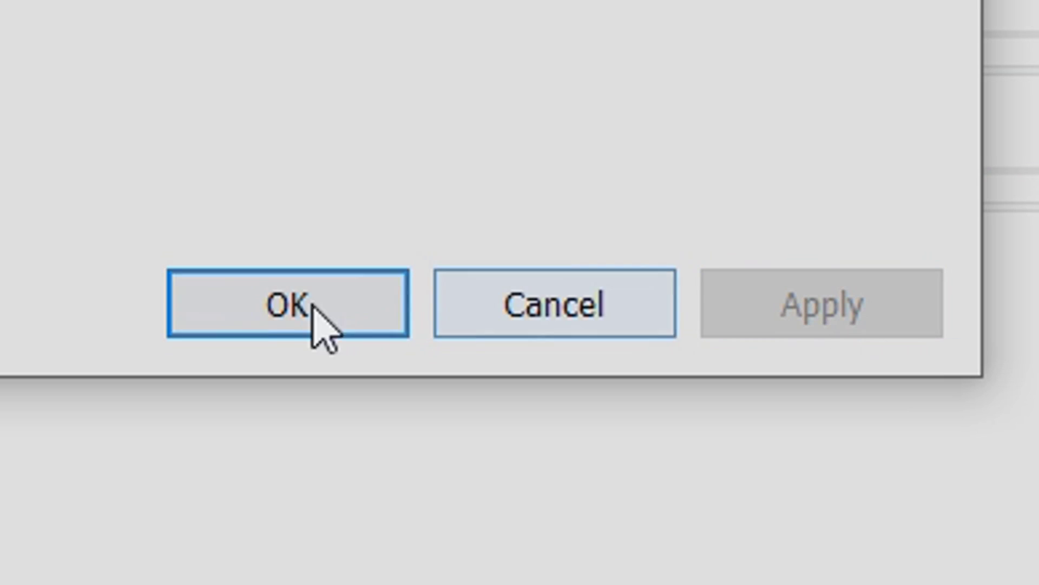
click(281, 320)
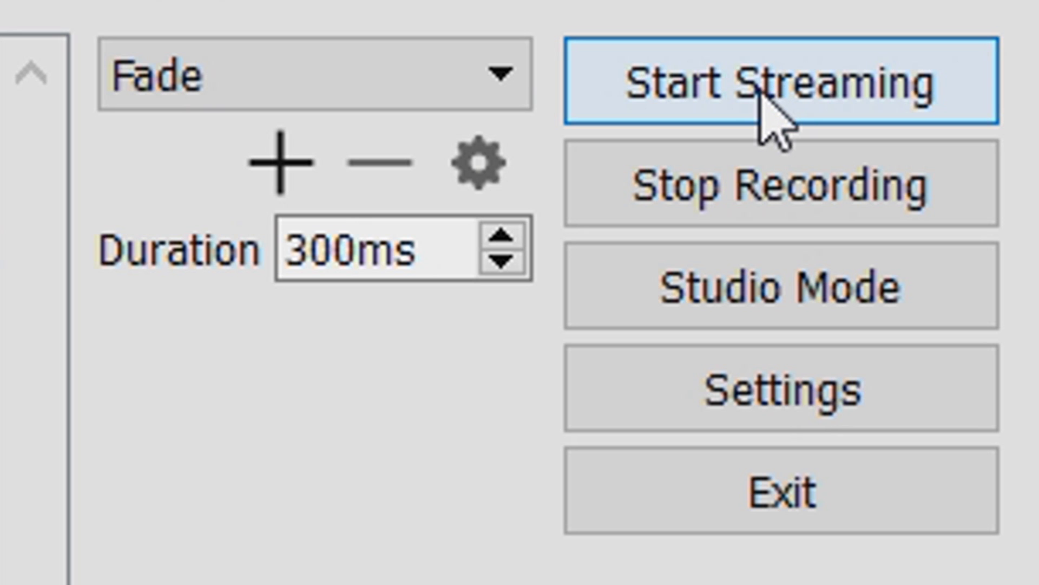
Start streaming from OBS and watch the YouTube dashboard switch to LIVE, noting elapsed time.
click(760, 98)
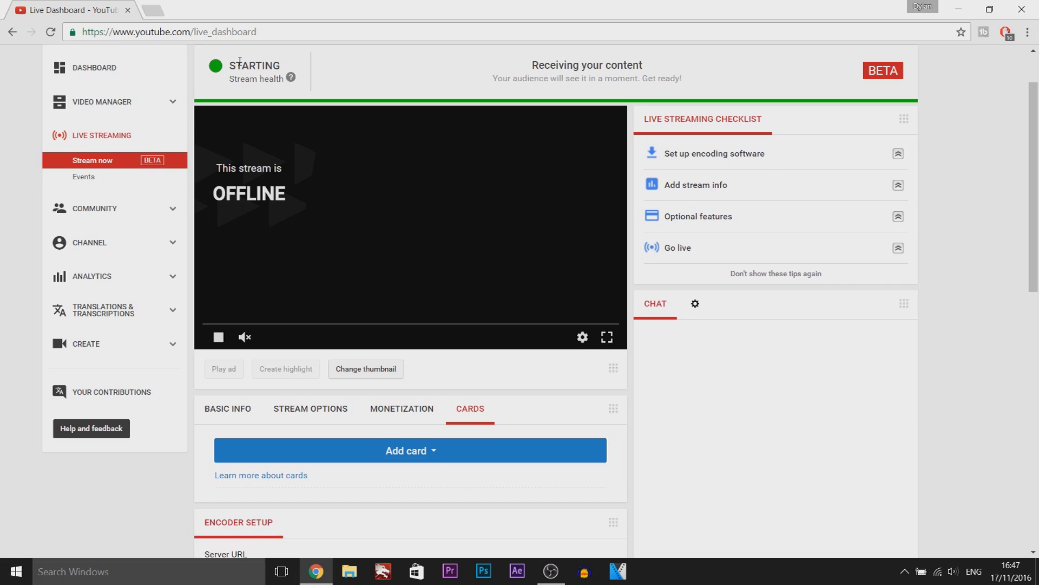
scroll(231, 122, up, 2)
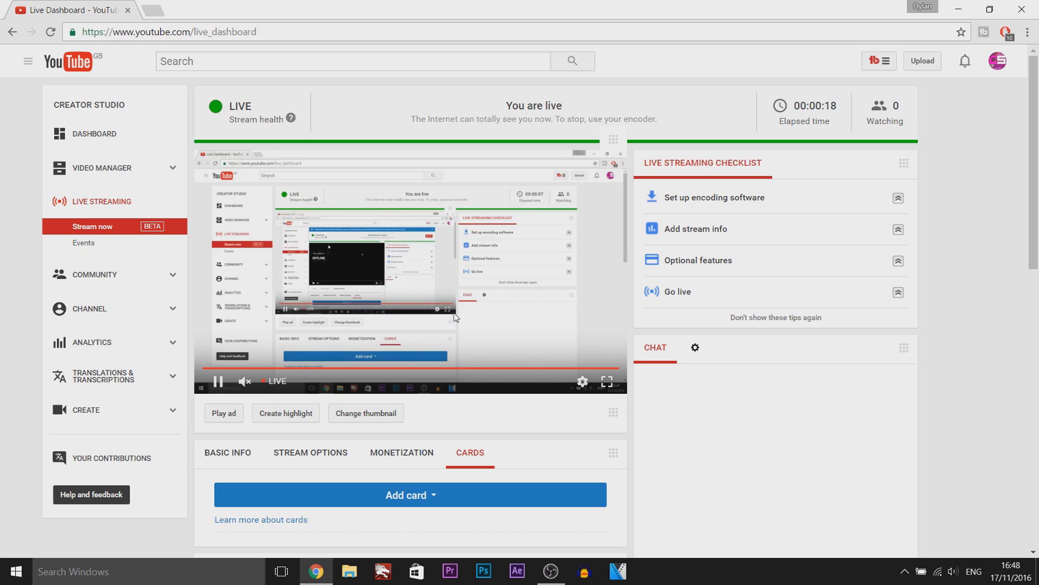
drag(790, 106, 839, 107)
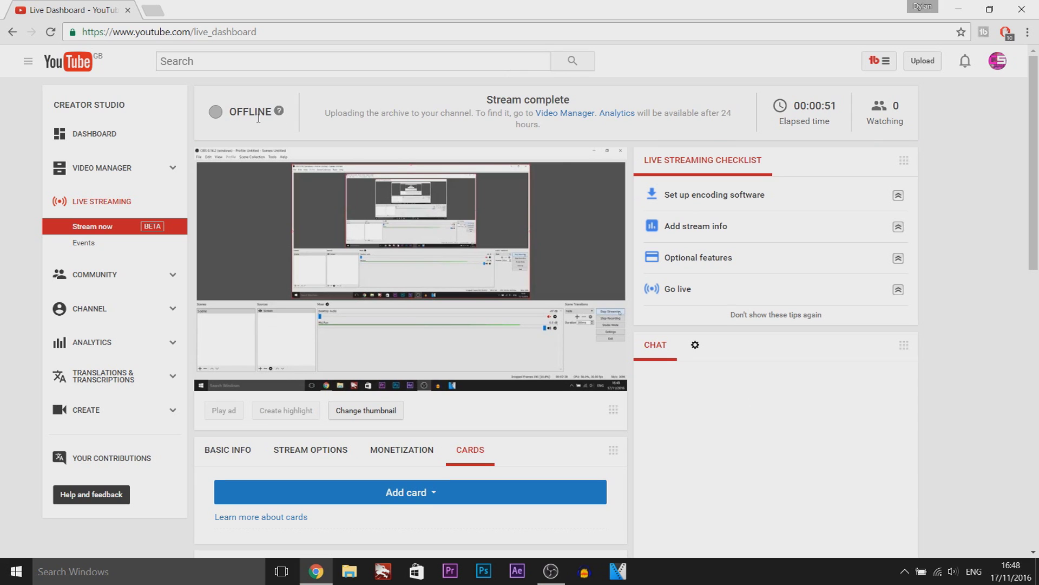
Follow the Video Manager link in the Stream complete upload message.
drag(506, 99, 247, 107)
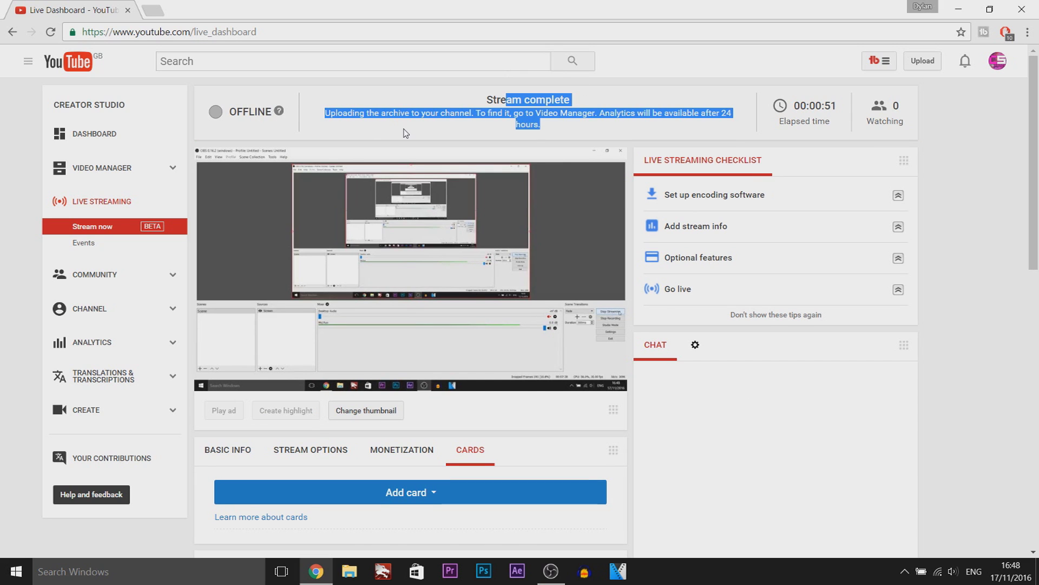
click(563, 113)
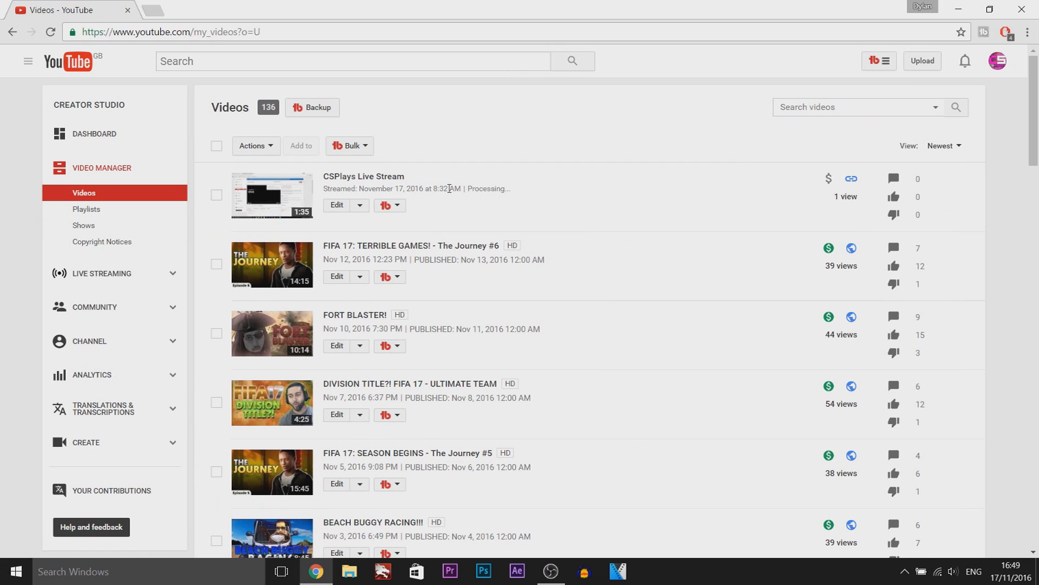
Check the CSPlays Live Stream archive's November 17, 2016 processing status and tick its row.
drag(336, 189, 523, 194)
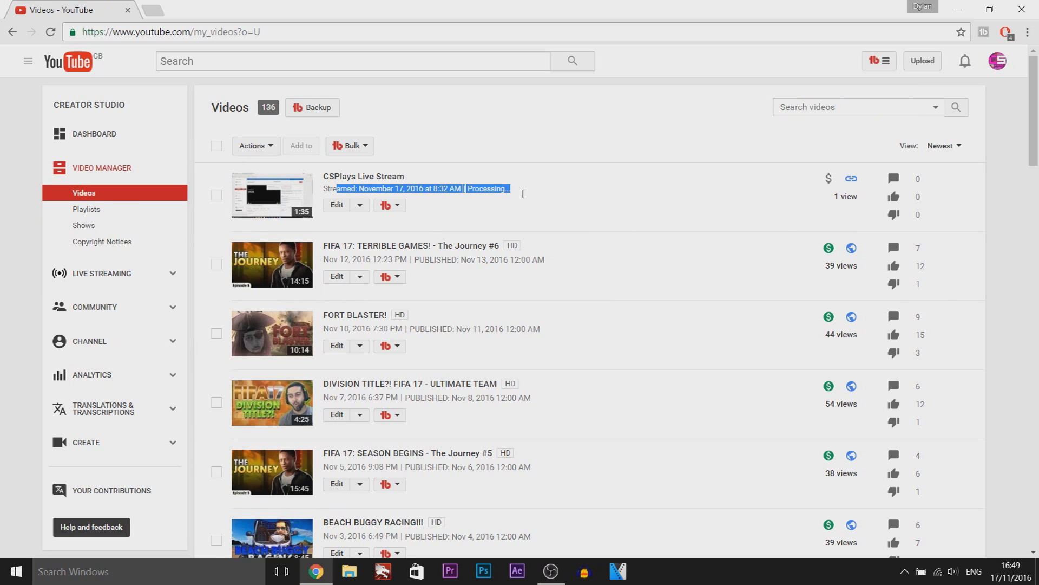
click(421, 196)
click(216, 194)
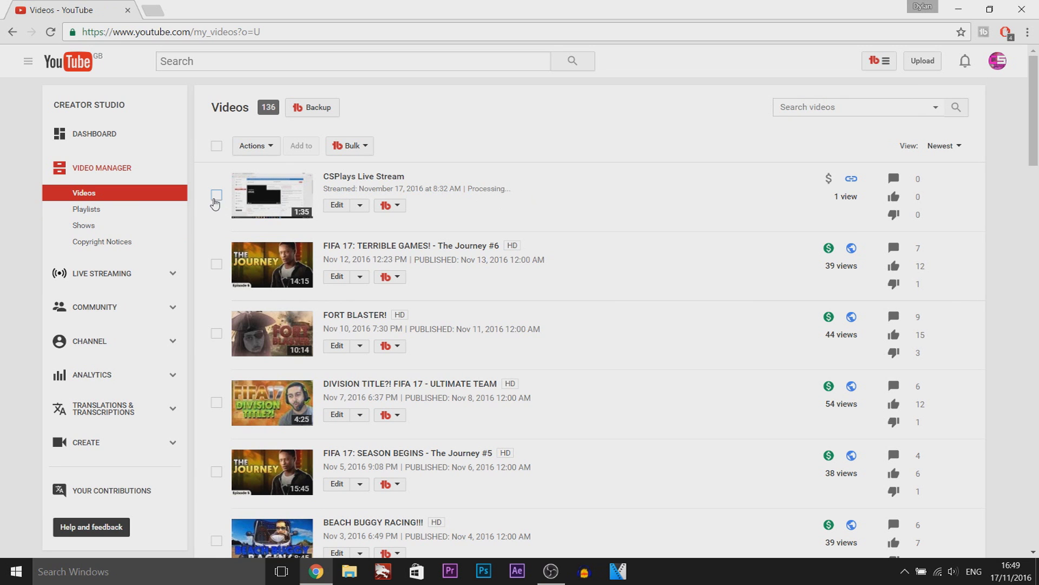